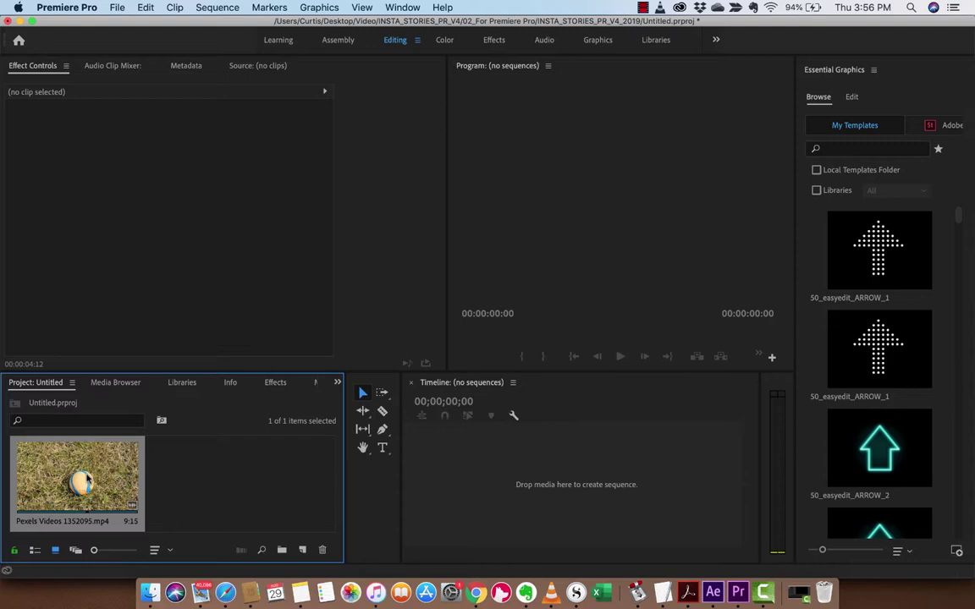
Step: Create a sequence from Pexels Videos 1352095.mp4, widen the program monitor and set its preview zoom to Fit
left_click_drag(87, 479, 518, 461)
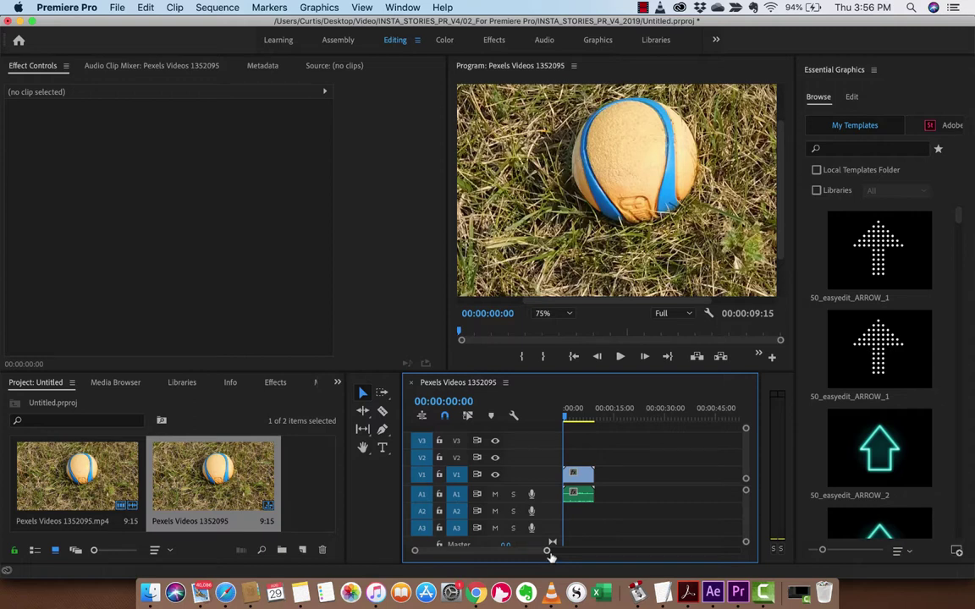
mouse_move(548, 552)
left_mouse_down()
mouse_move(576, 558)
mouse_move(545, 564)
mouse_move(556, 565)
left_mouse_up()
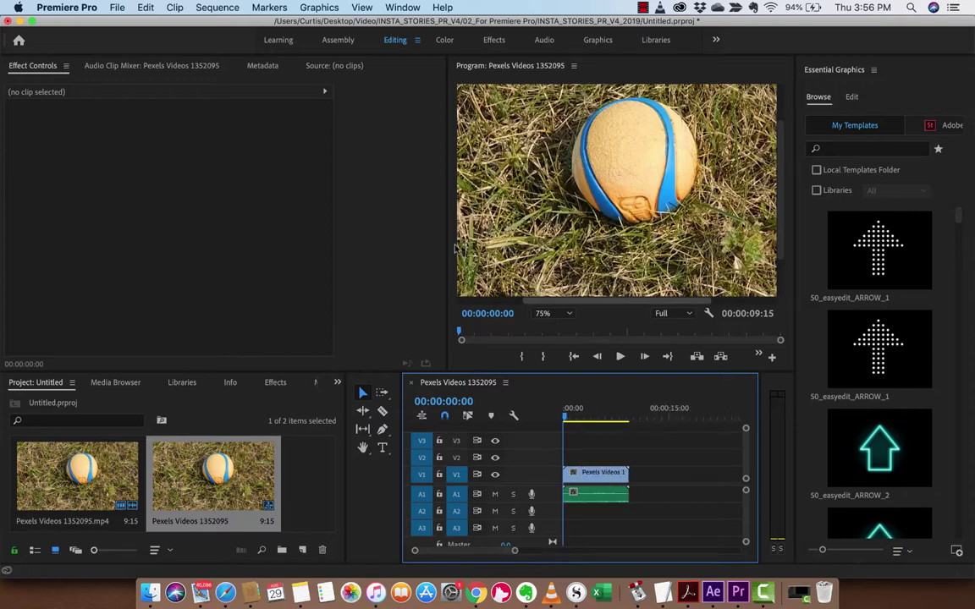
left_click_drag(447, 241, 358, 245)
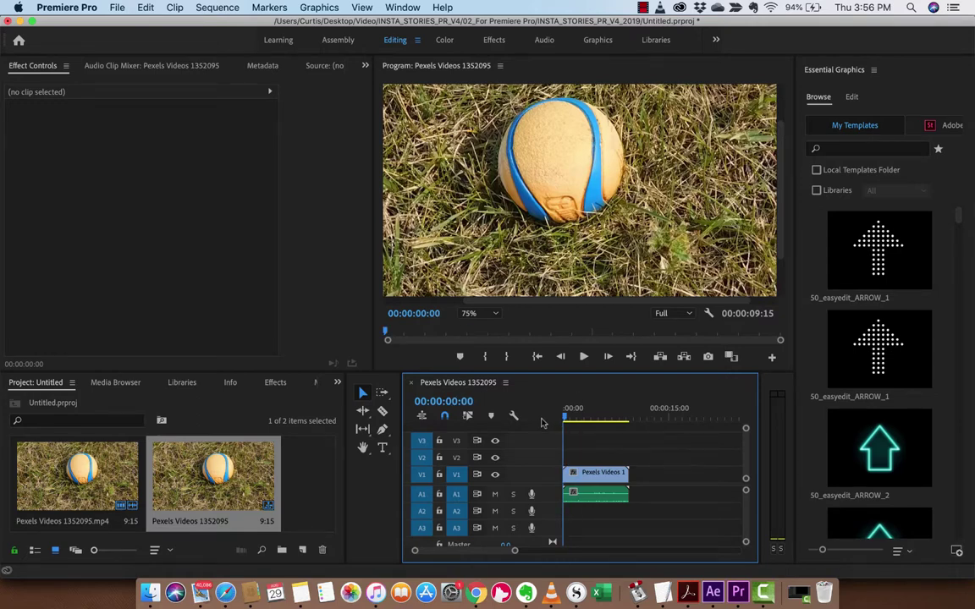
left_click(476, 313)
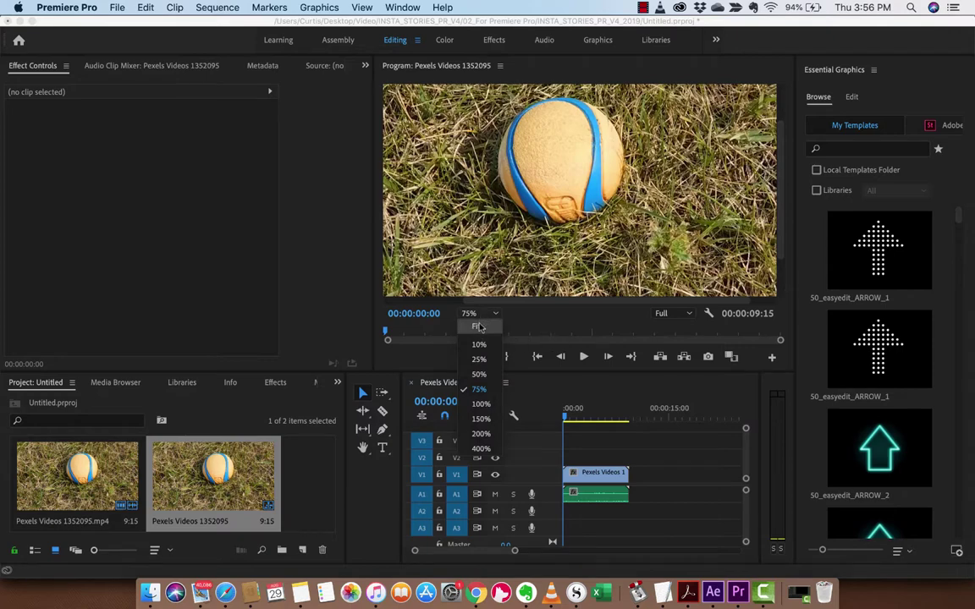
left_click(479, 329)
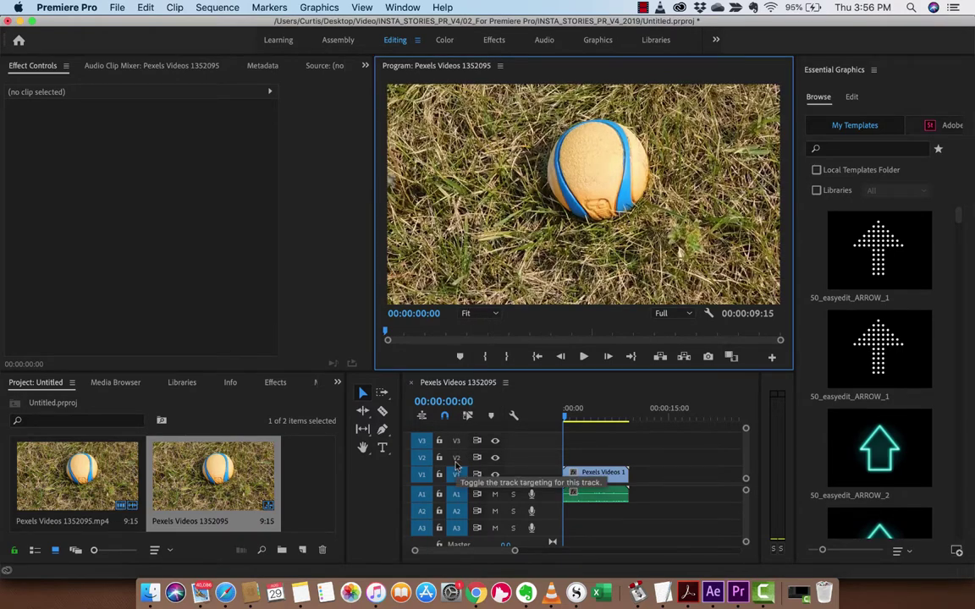
Step: Play the ball clip to review its movement and return the playhead to the start of the sequence
key("space")
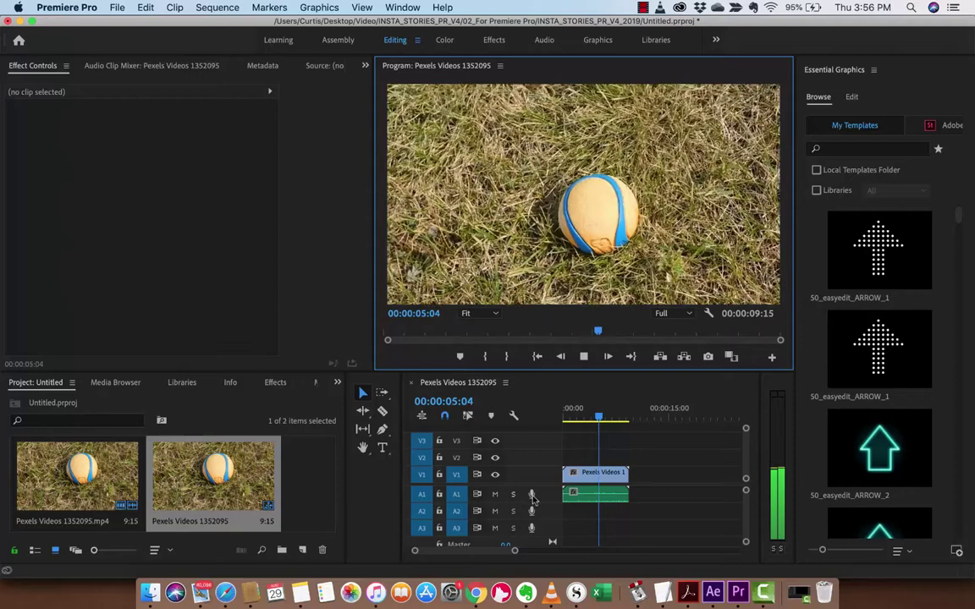
left_click(572, 449)
key("space")
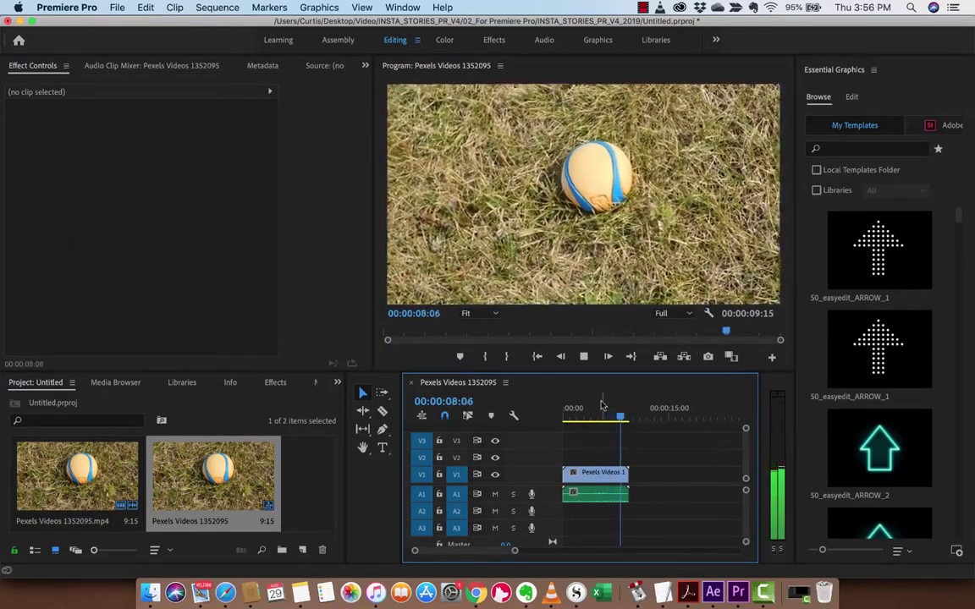
key("space")
left_click_drag(623, 416, 555, 420)
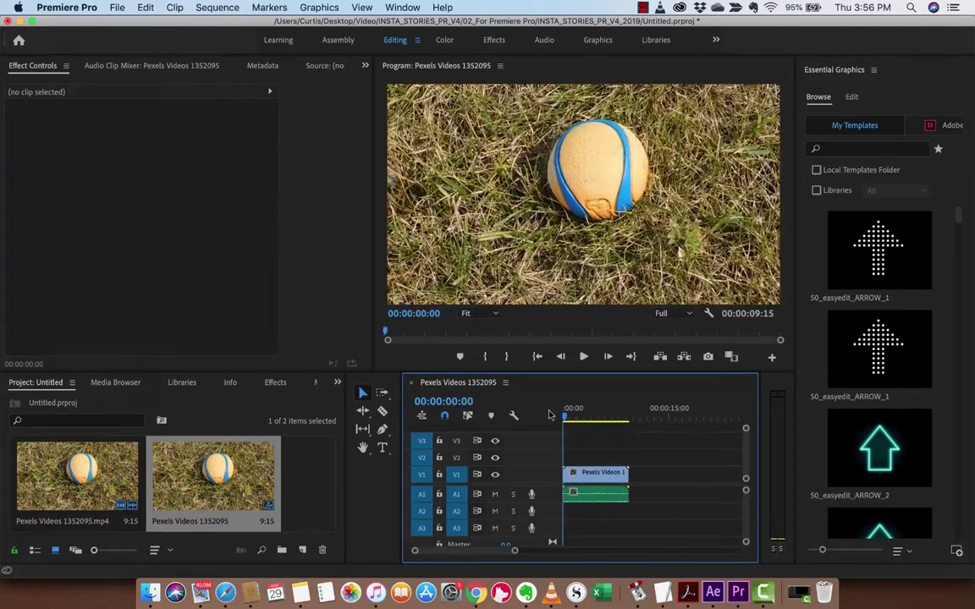
Step: Mute audio track A1 and select the ball clip on V1
left_click(495, 494)
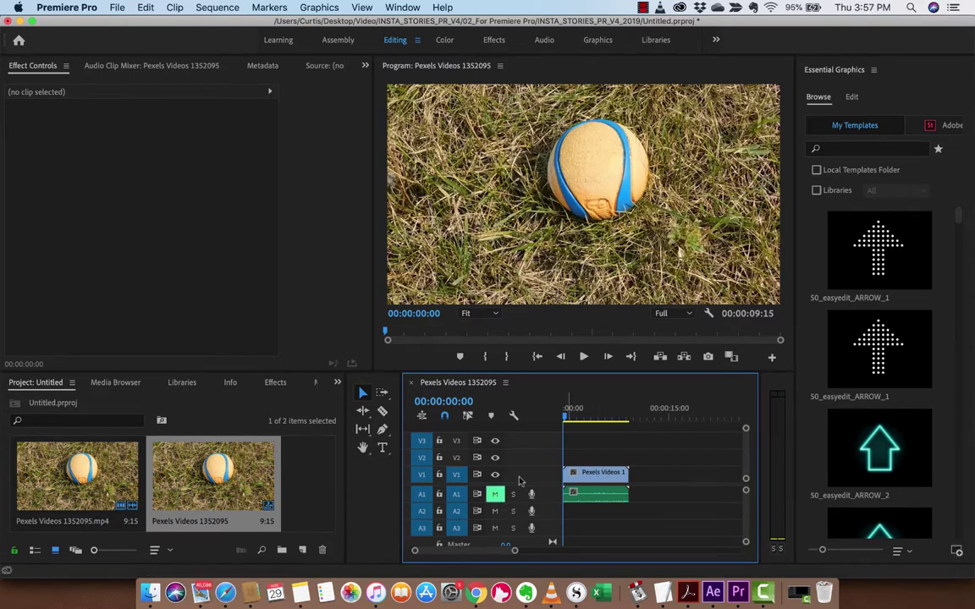
left_click(594, 480)
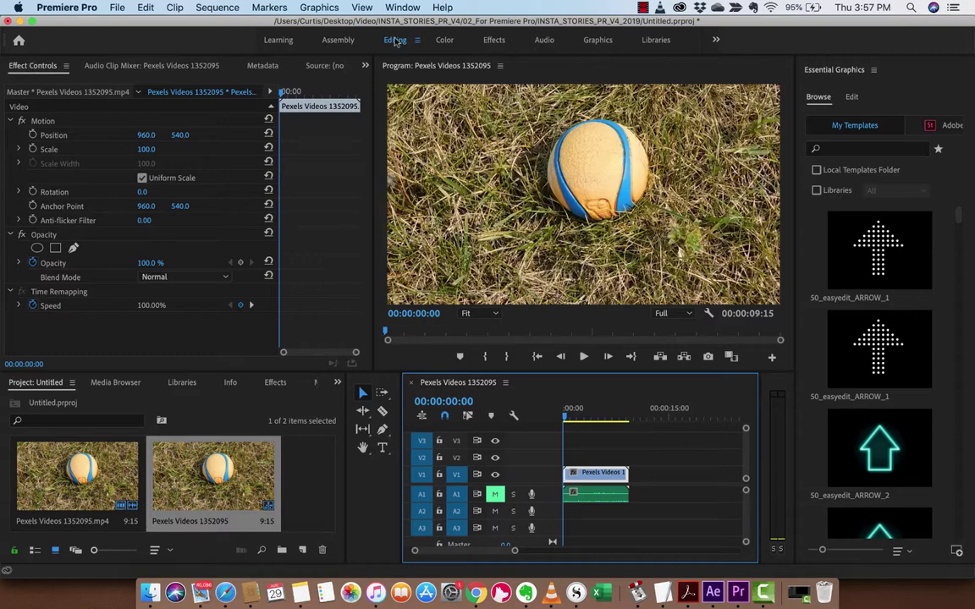
left_click(403, 7)
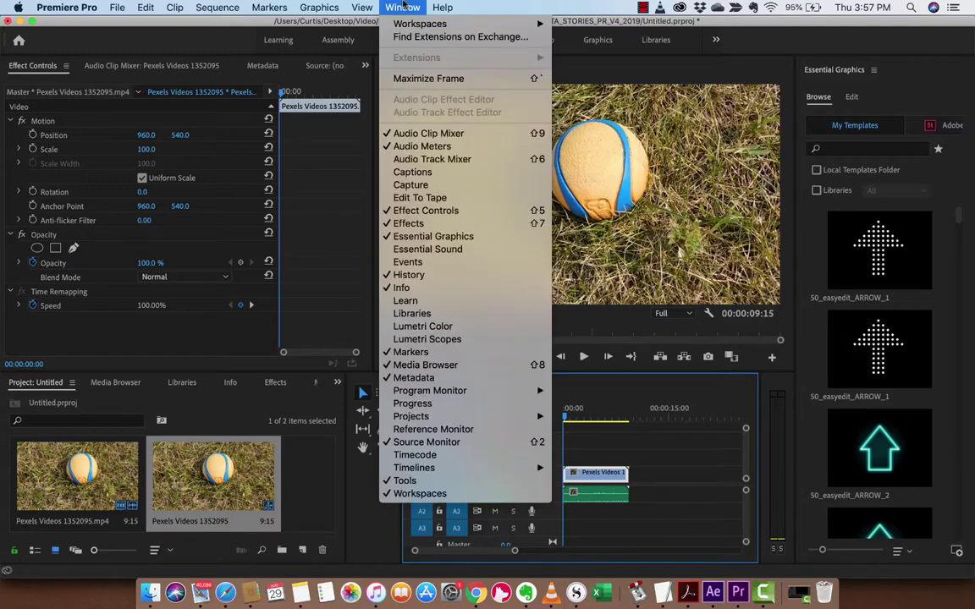
mouse_move(432, 24)
left_click(413, 7)
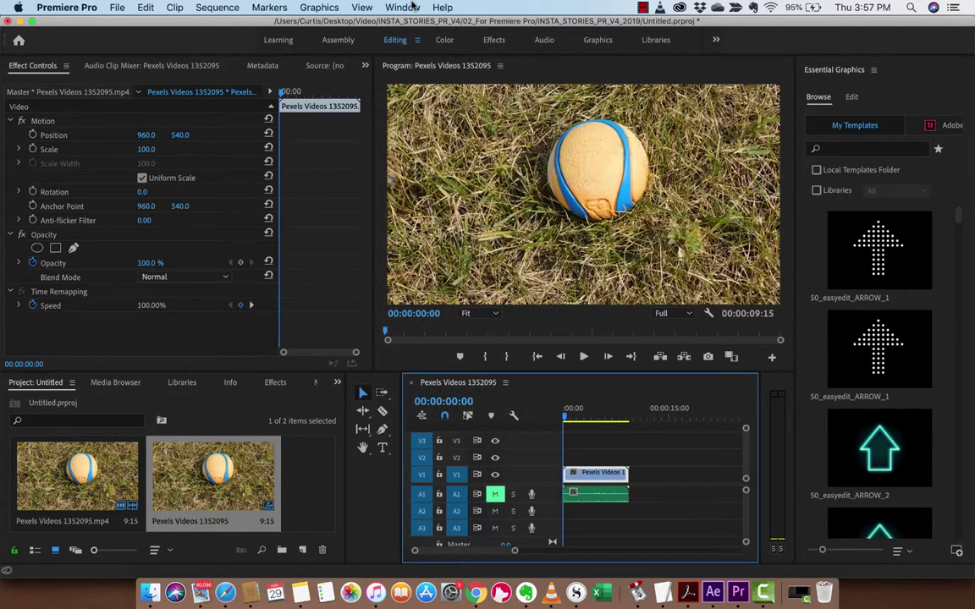
left_click(413, 6)
left_click(413, 7)
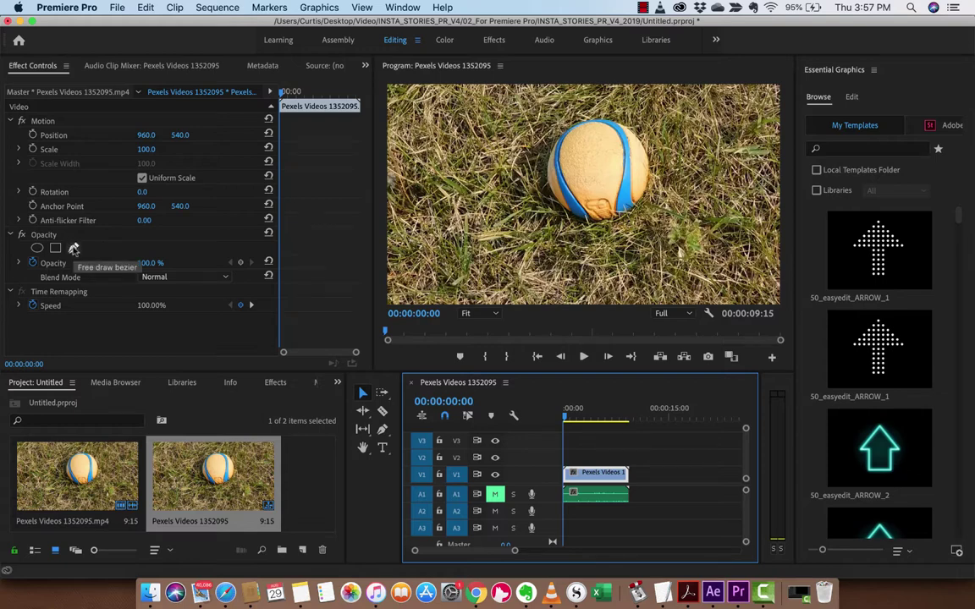
Step: Start a free draw bezier mask under Opacity, placing points at the ball's top and left edges
left_click(73, 248)
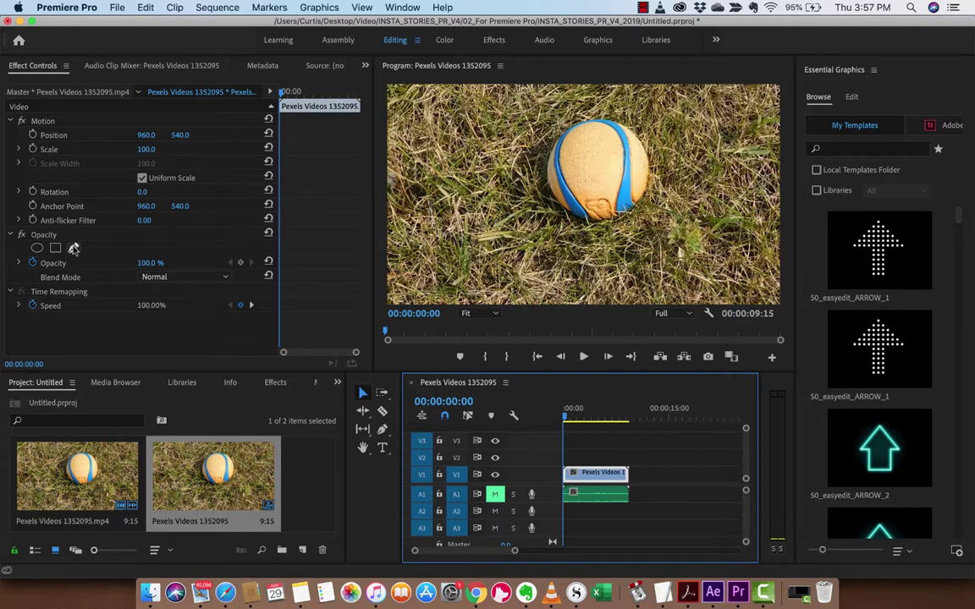
left_click(74, 248)
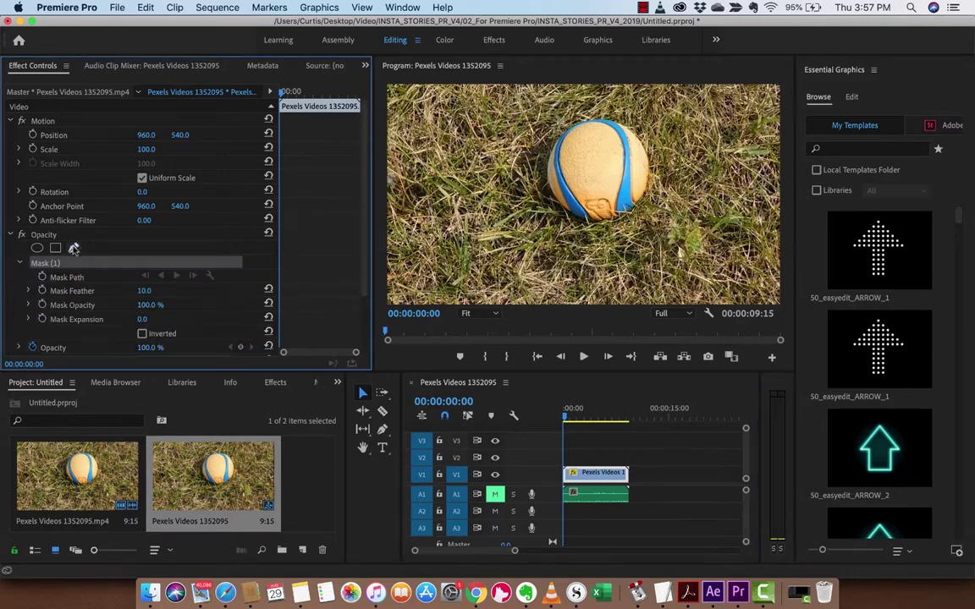
left_click(597, 123)
left_click(546, 177)
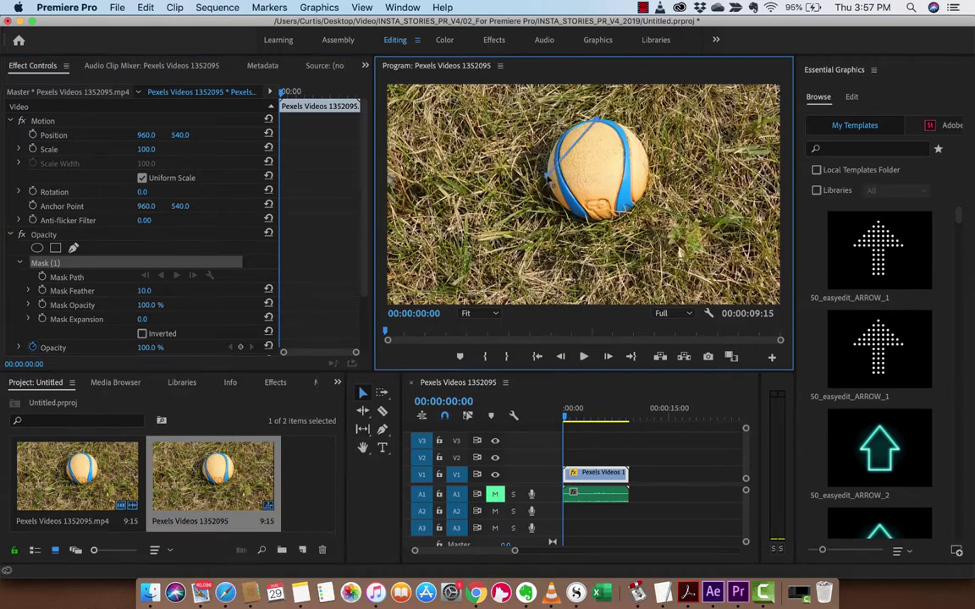
Step: Curve the mask path along the ball's lower left side and place a curved point at its bottom edge
left_click_drag(546, 176, 616, 227)
left_click(591, 221)
key("super+z")
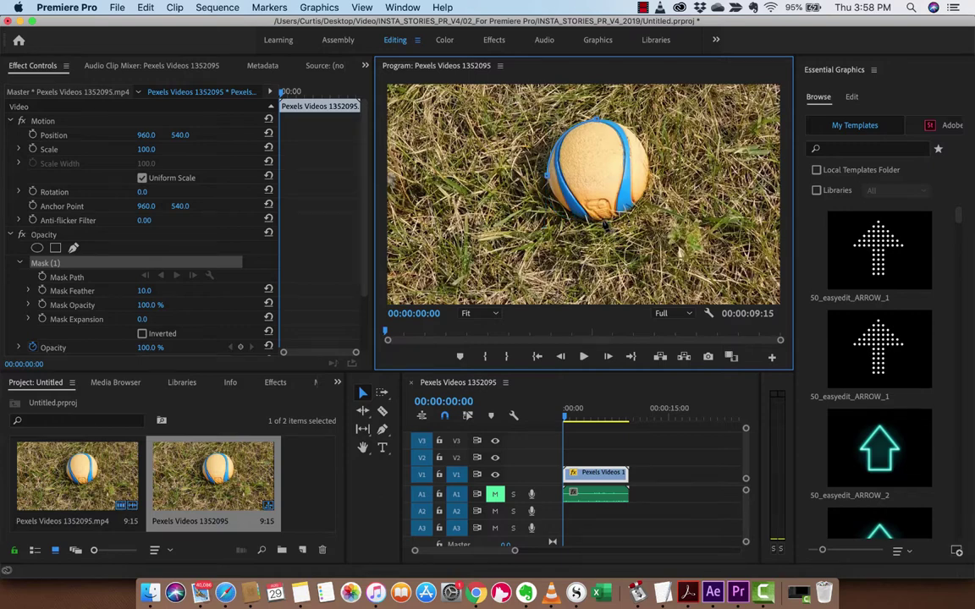
left_click(603, 220)
left_click_drag(604, 222, 620, 235)
key("super+z")
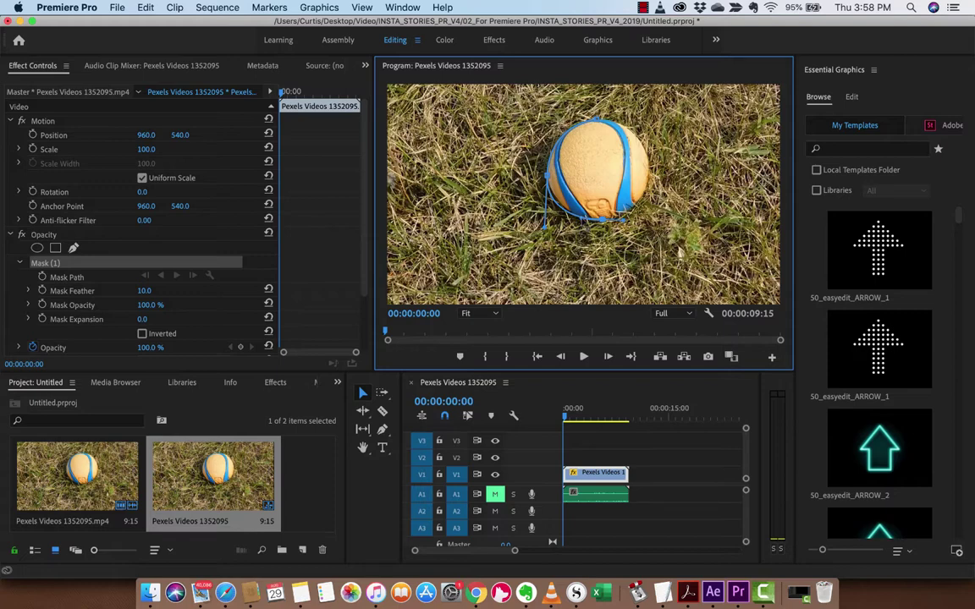
Step: Add a curved point at the ball's right edge, close the mask at the top and adjust its handles to follow the outline
left_click(652, 170)
left_click_drag(650, 170, 658, 109)
left_click(597, 120)
mouse_move(598, 122)
left_mouse_down()
mouse_move(594, 111)
mouse_move(588, 124)
mouse_move(581, 119)
mouse_move(591, 122)
left_mouse_up()
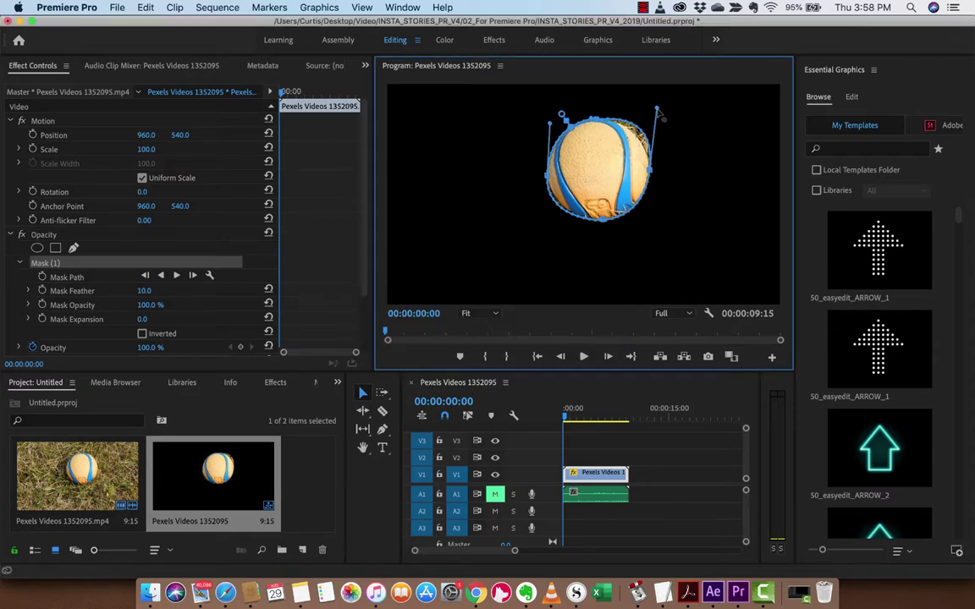
left_click_drag(658, 111, 645, 113)
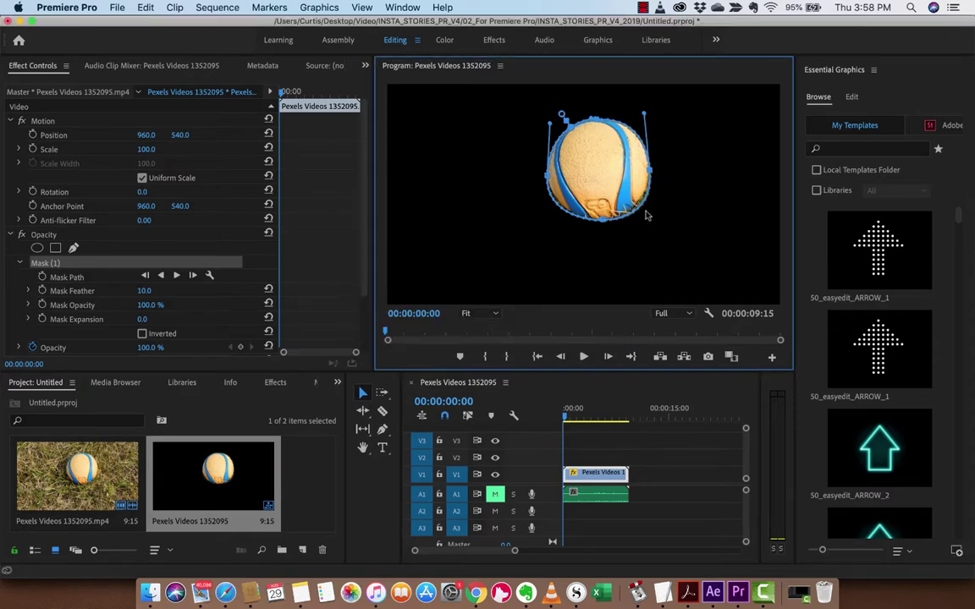
left_click(604, 221)
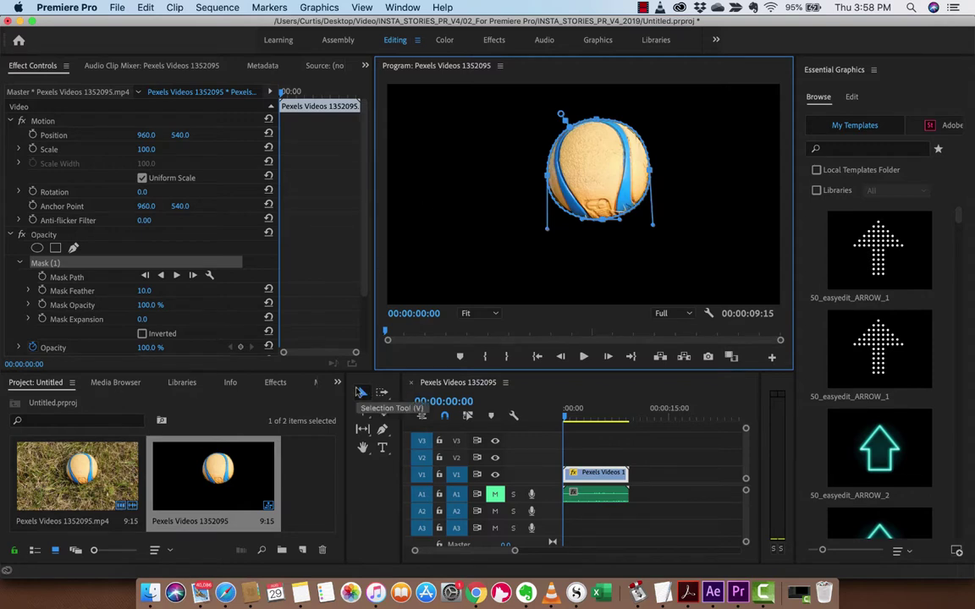
left_click(362, 392)
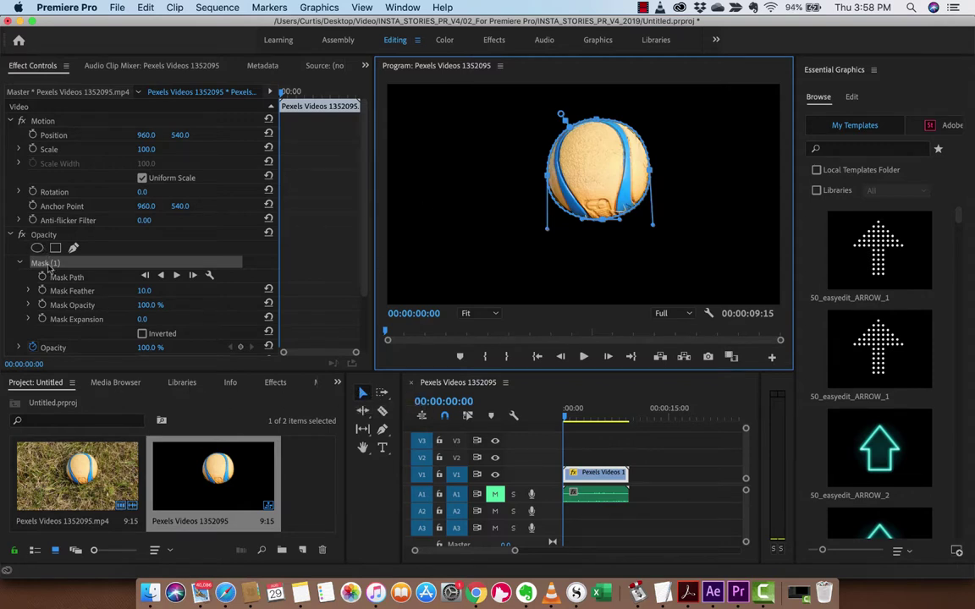
Step: Disable and re-enable the Opacity effect to compare the clip with and without the mask
left_click(48, 265)
left_click(48, 237)
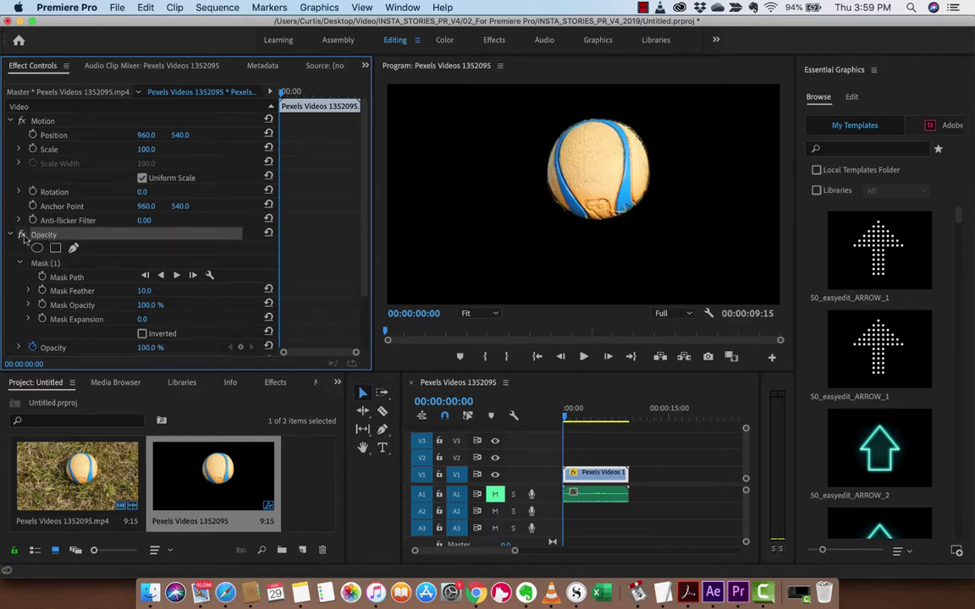
left_click(22, 236)
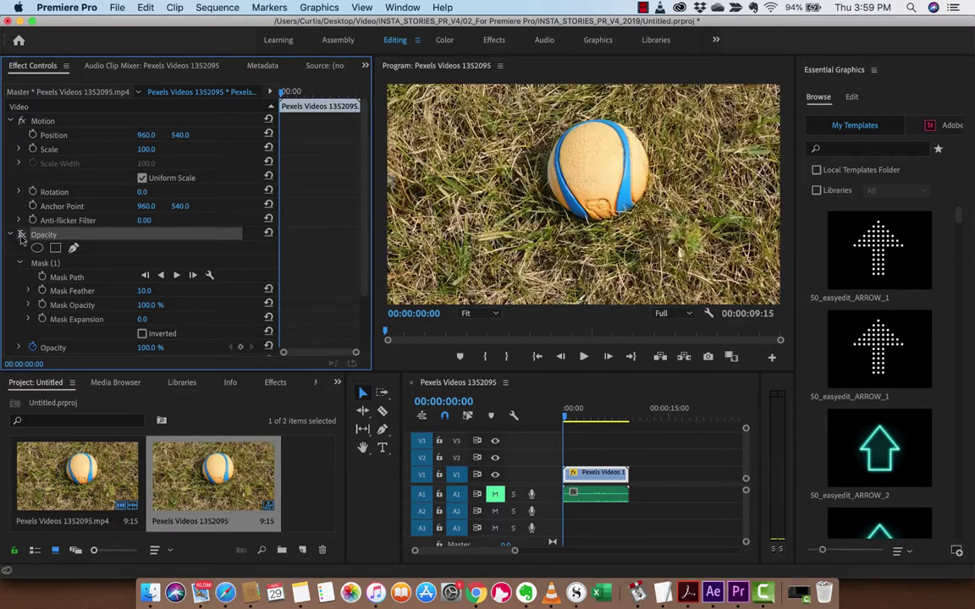
left_click(22, 236)
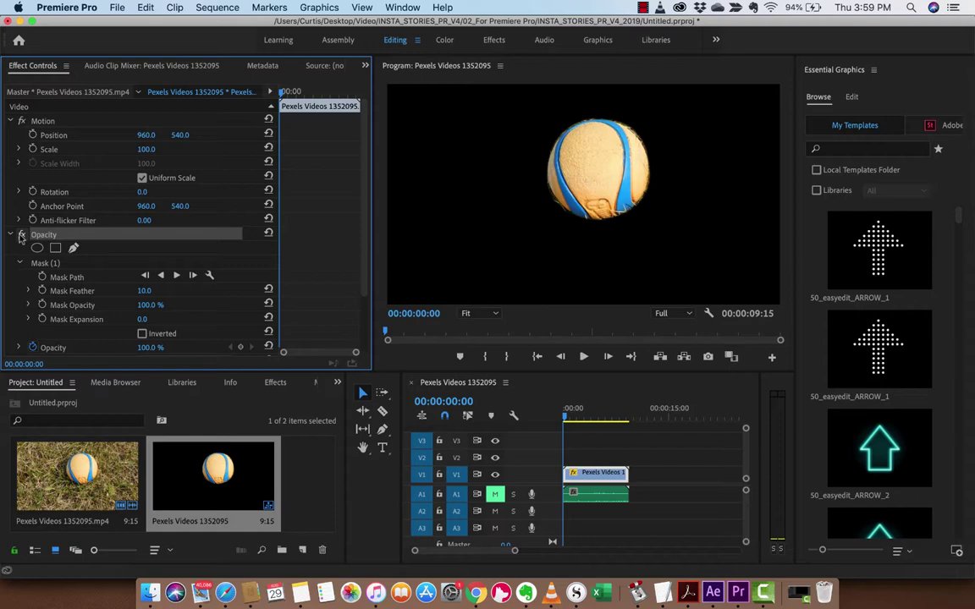
Step: Track Mask (1) forward through the end of the clip
left_click(83, 262)
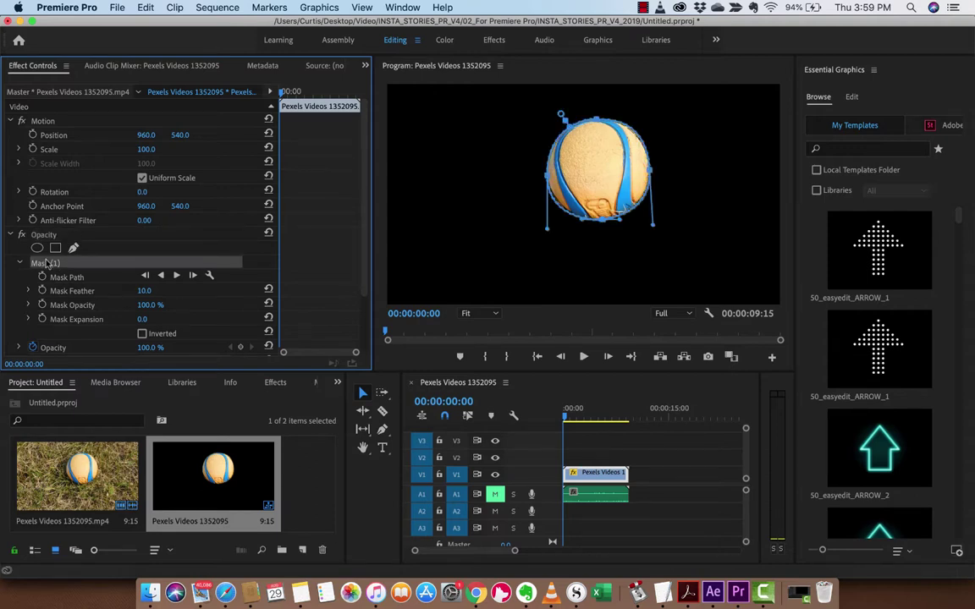
left_click(176, 276)
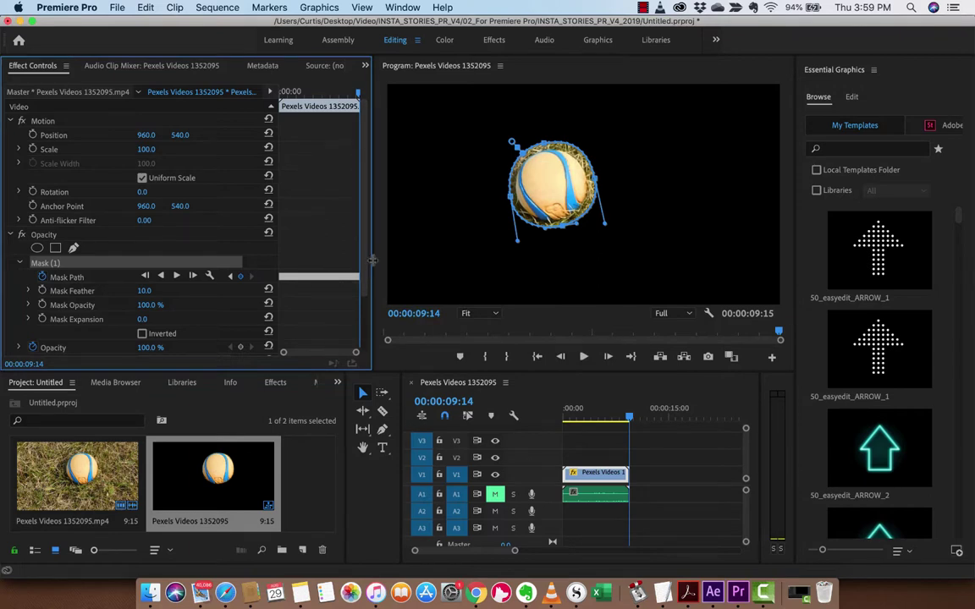
Step: Widen the effect controls area and play the clip from the start to check how the tracked mask follows the ball
left_click_drag(370, 261, 395, 260)
left_click_drag(603, 416, 493, 423)
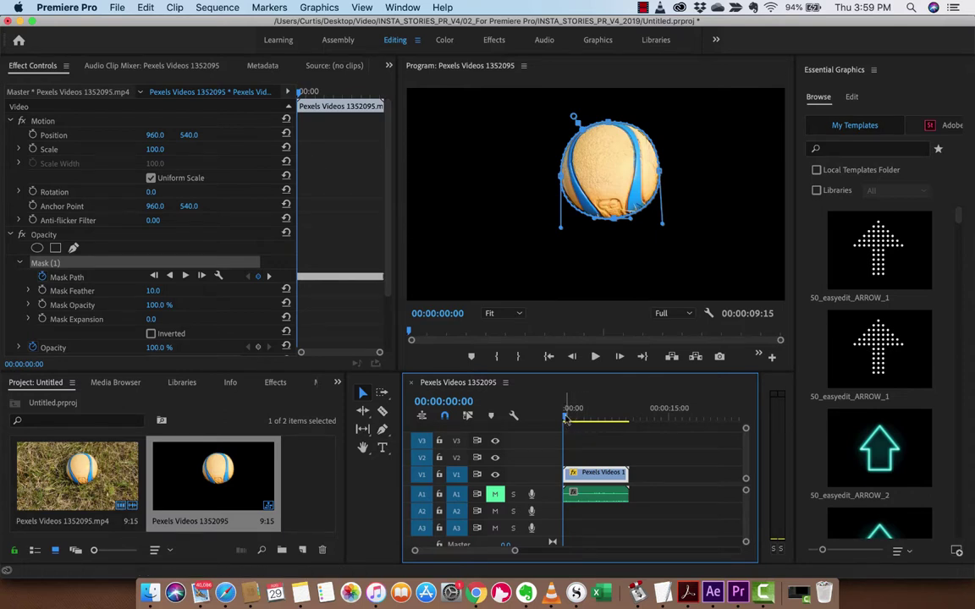
key("space")
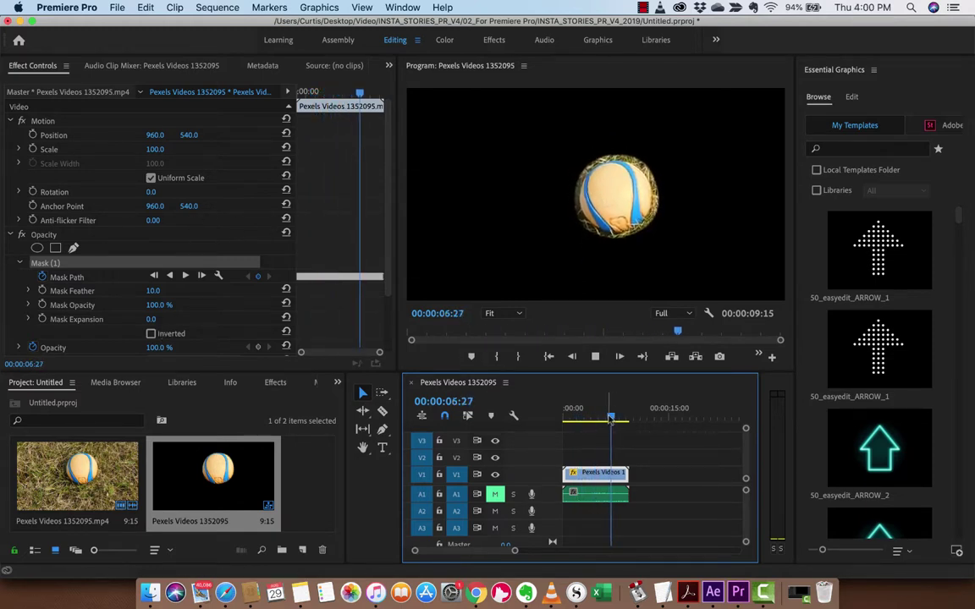
key("space")
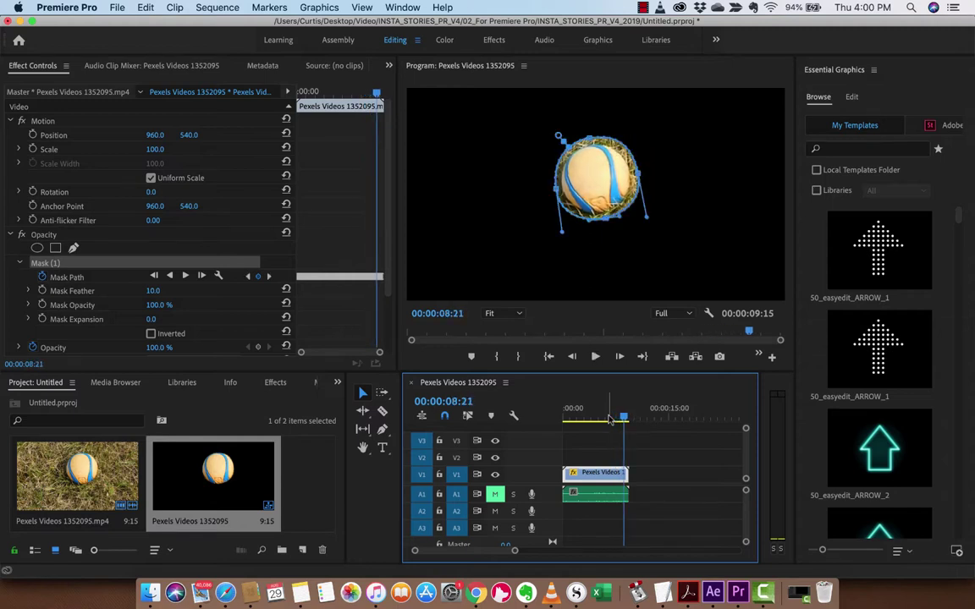
Step: At 00:00:01:07, reshape the mask path along the ball's right, lower right and lower left edges
left_click_drag(624, 416, 572, 420)
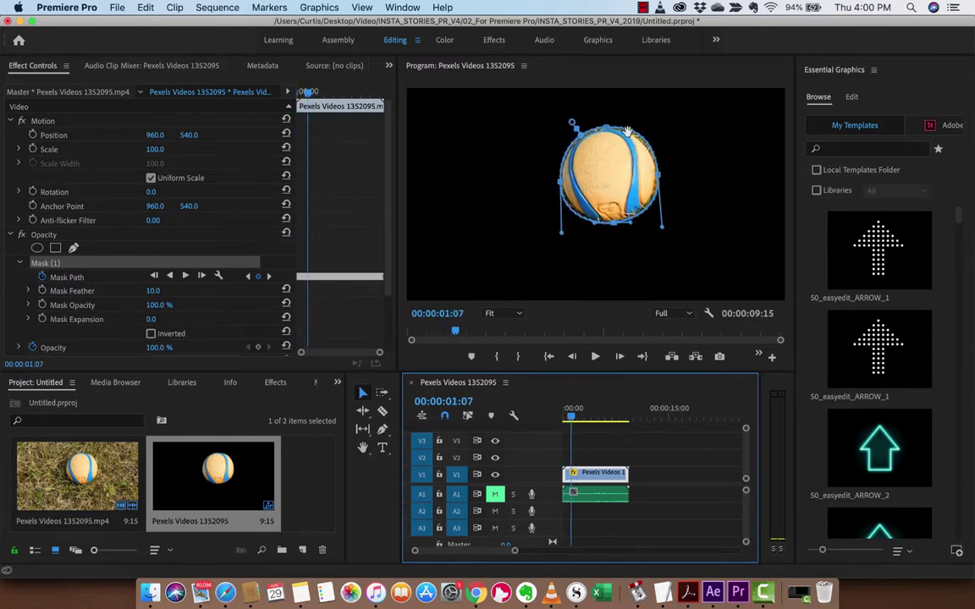
left_click(658, 175)
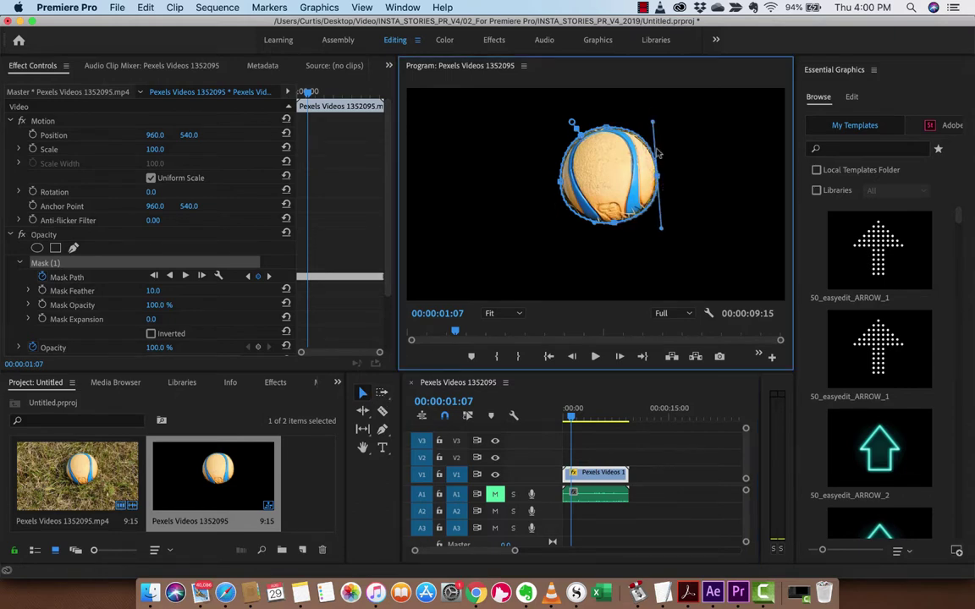
left_click_drag(652, 122, 649, 124)
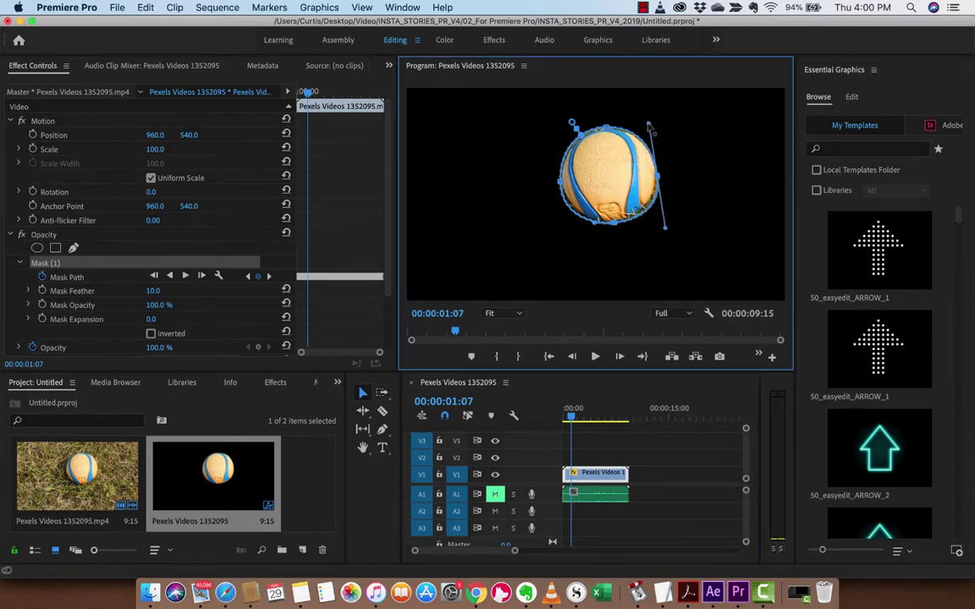
left_click_drag(646, 211, 641, 209)
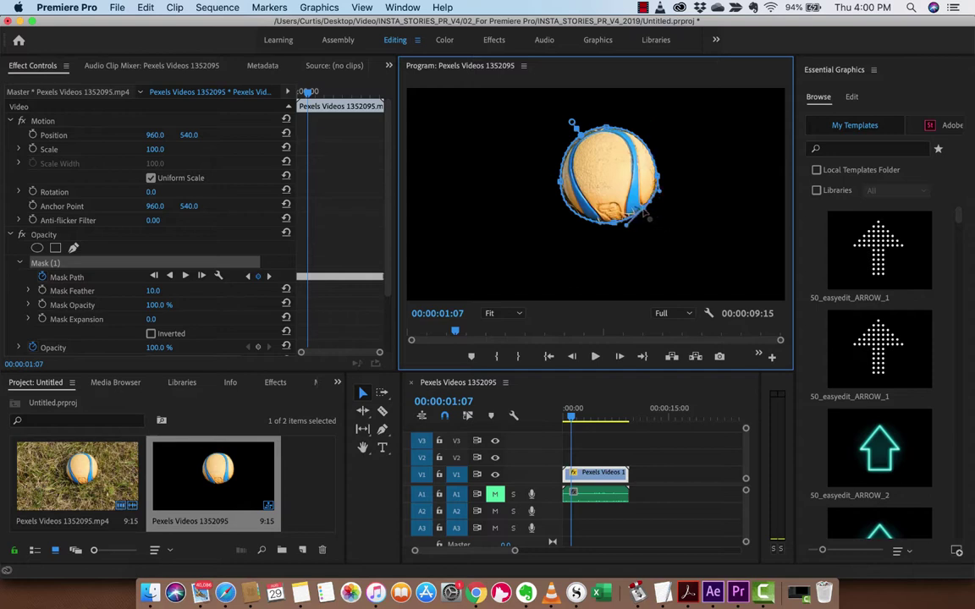
left_click_drag(580, 216, 573, 211)
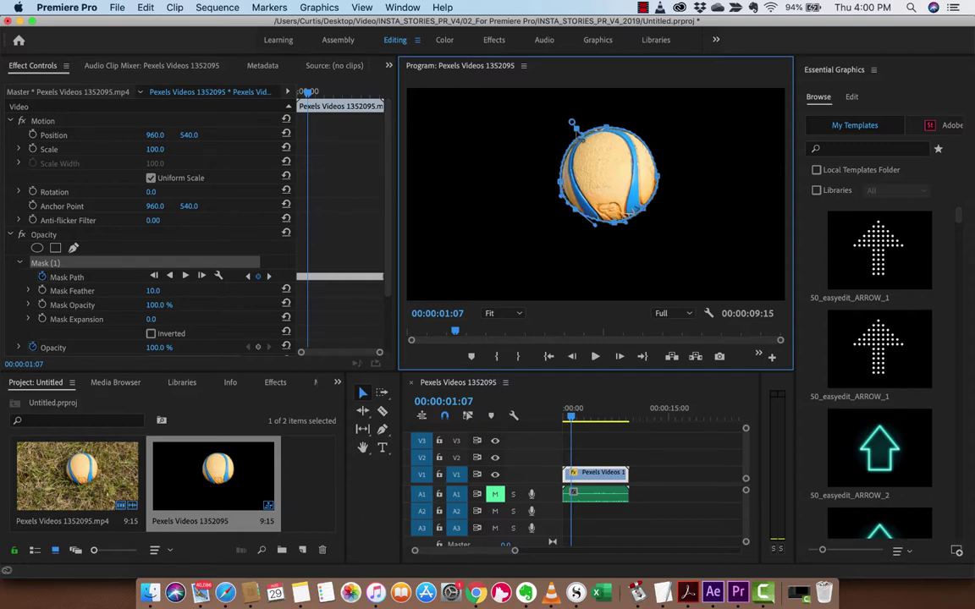
Step: At 00:00:01:28, reshape the mask path along the ball's right, upper, left and lower right edges
left_click_drag(572, 420, 576, 419)
left_click_drag(659, 188, 658, 203)
left_click_drag(652, 131, 584, 154)
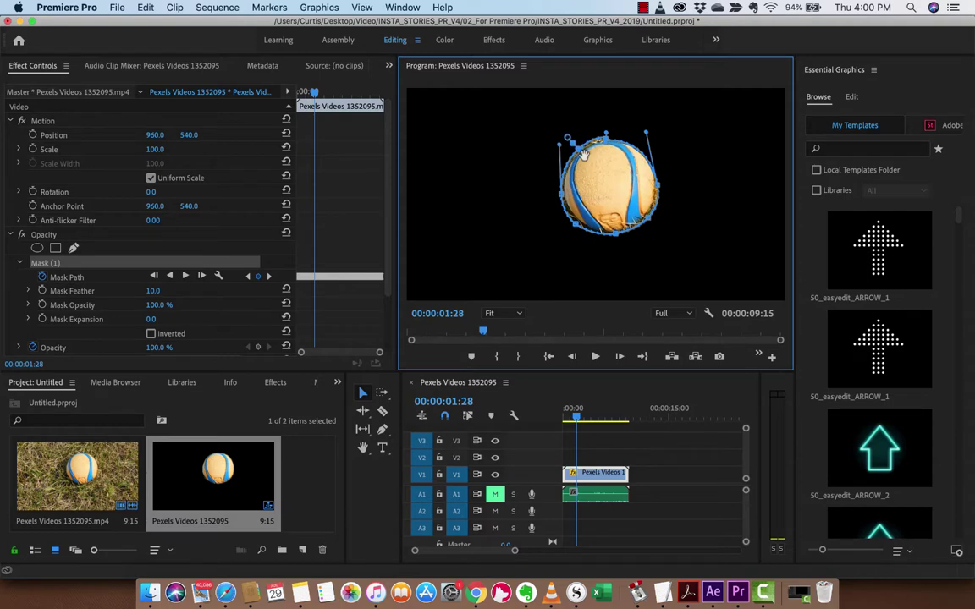
left_click_drag(561, 193, 563, 194)
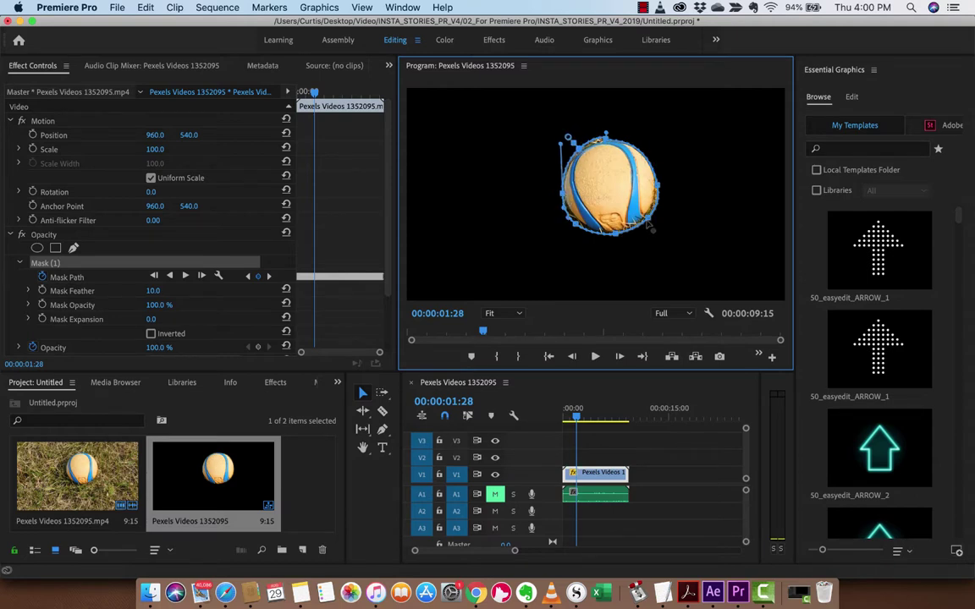
left_click_drag(646, 218, 644, 219)
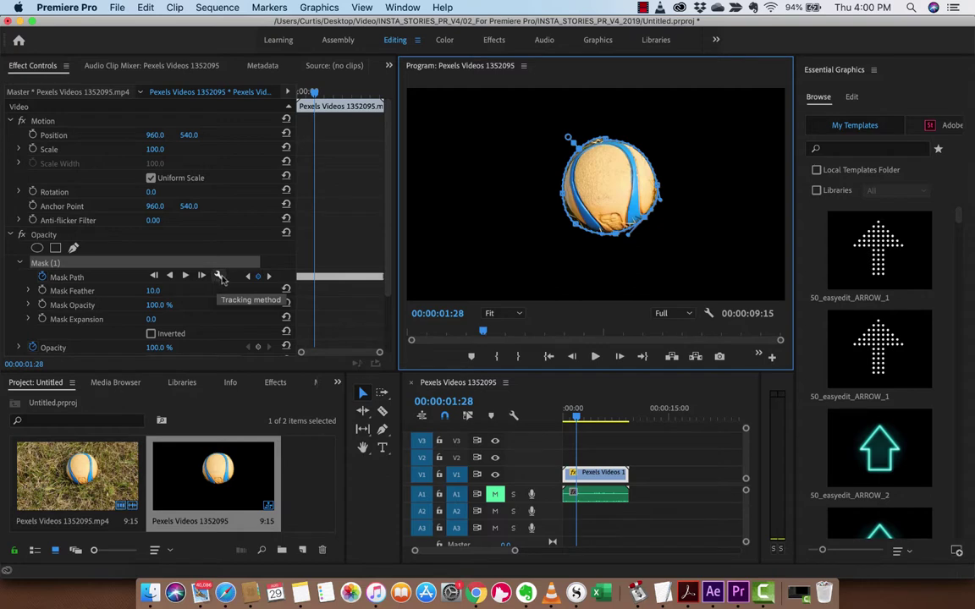
Step: Set the mask's tracking method to Position and track Mask (1) forward from the start of the clip
left_click(219, 277)
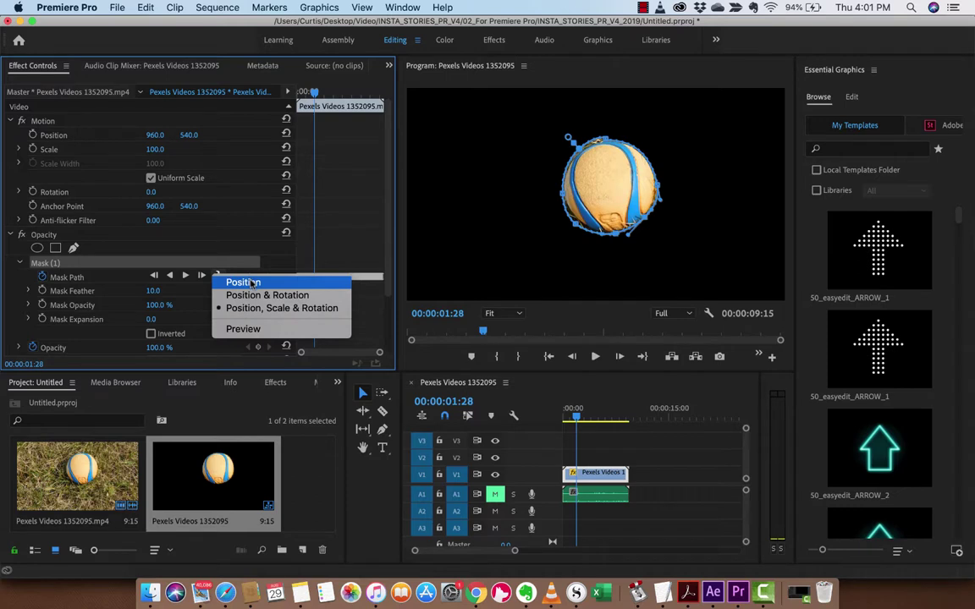
left_click(252, 284)
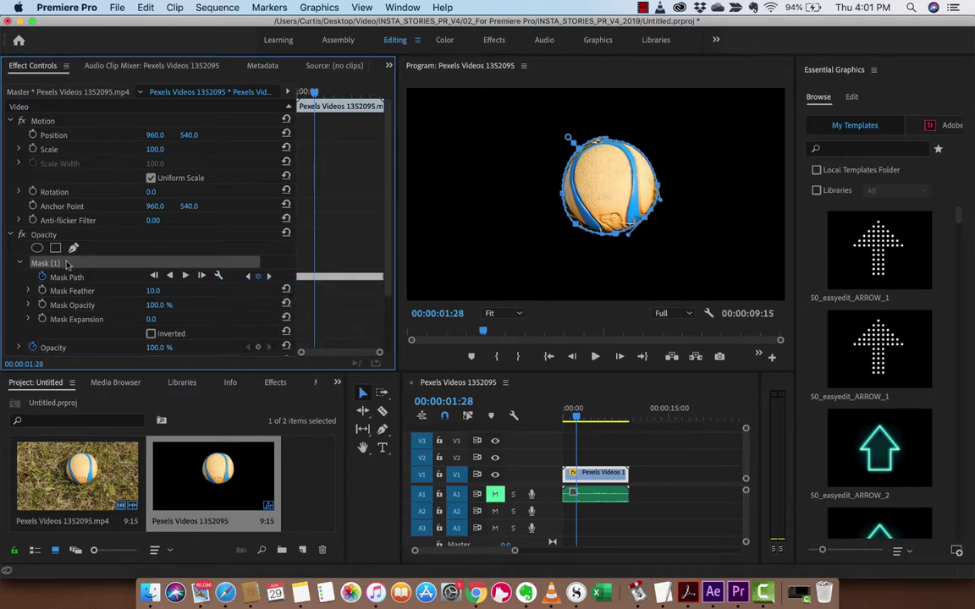
left_click(487, 377)
key("Home")
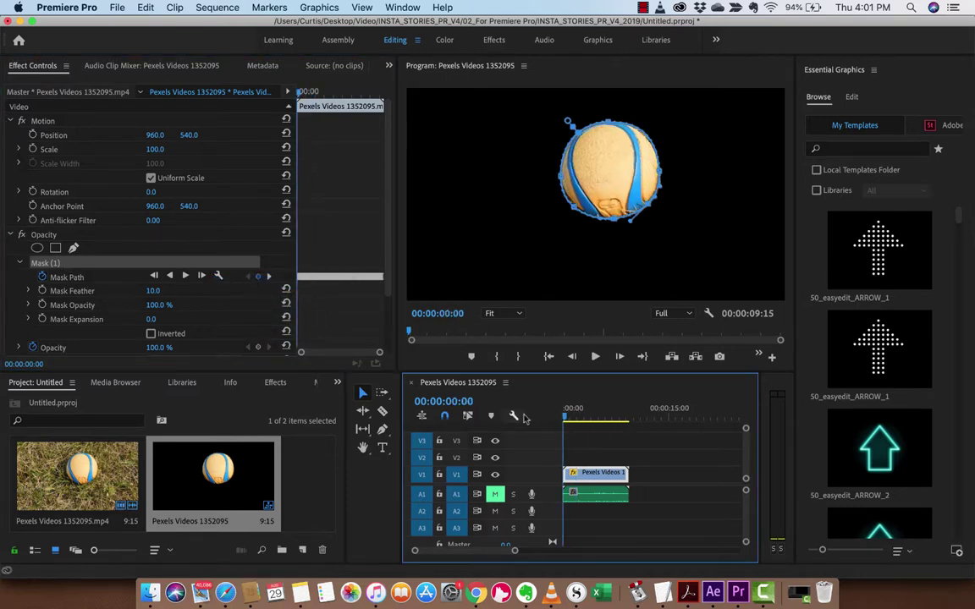
left_click(186, 277)
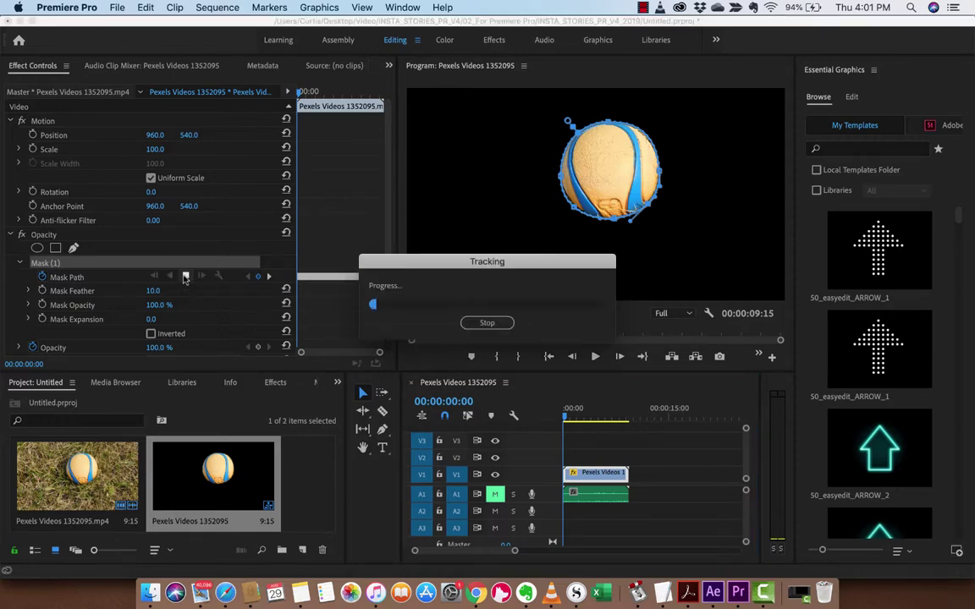